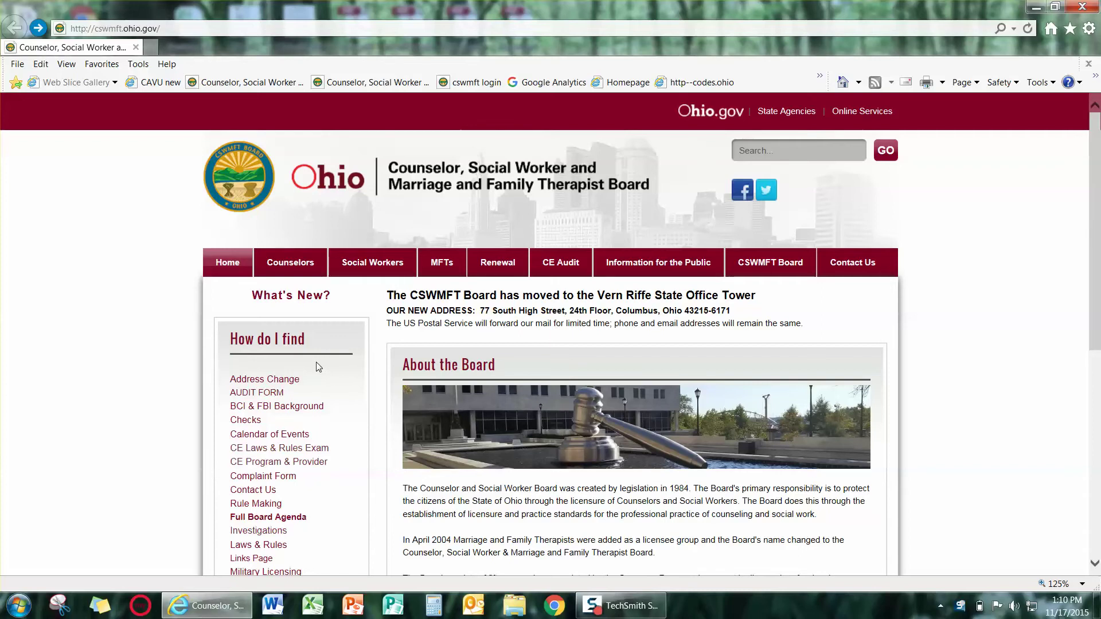
Follow the 'Online license verification' link from the CSWMFT Board's 'How do I find' list.
scroll(316, 363, down, 2)
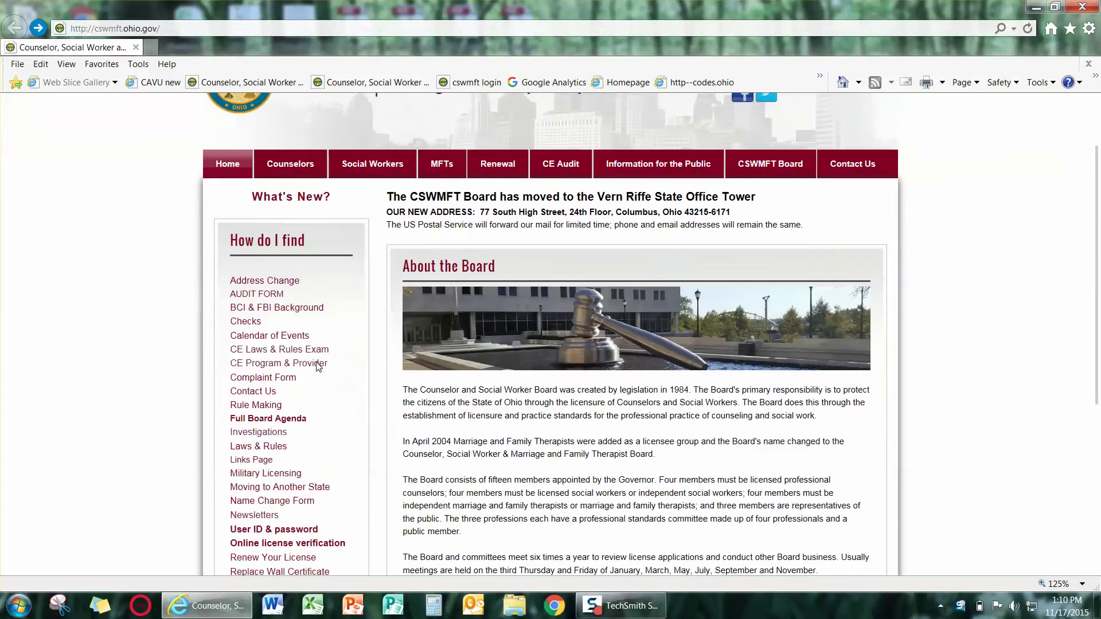
scroll(316, 366, down, 3)
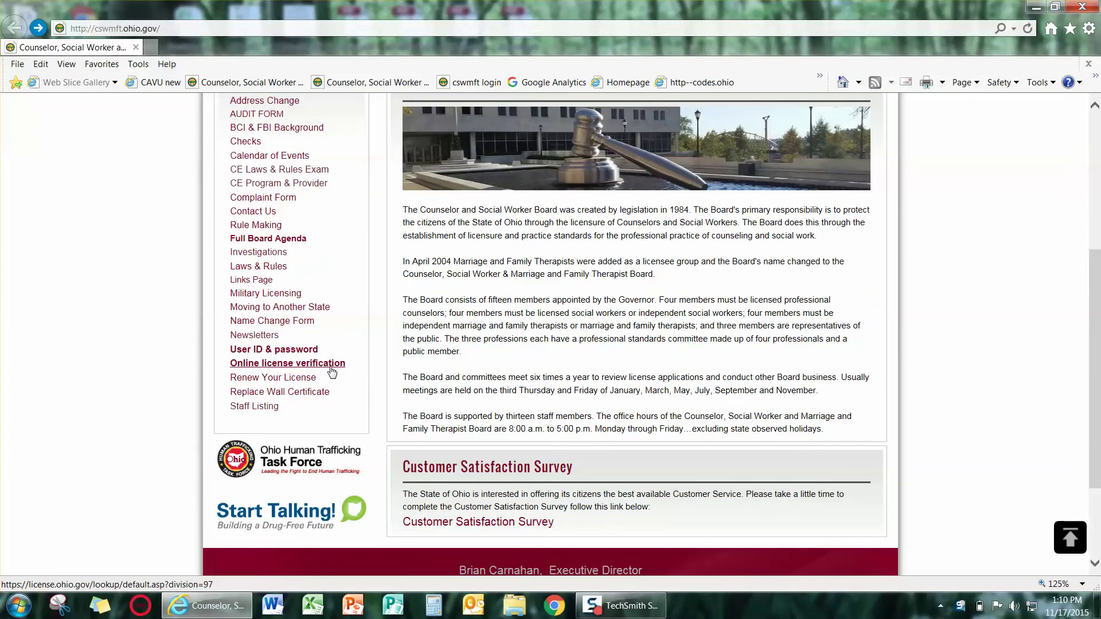
click(331, 367)
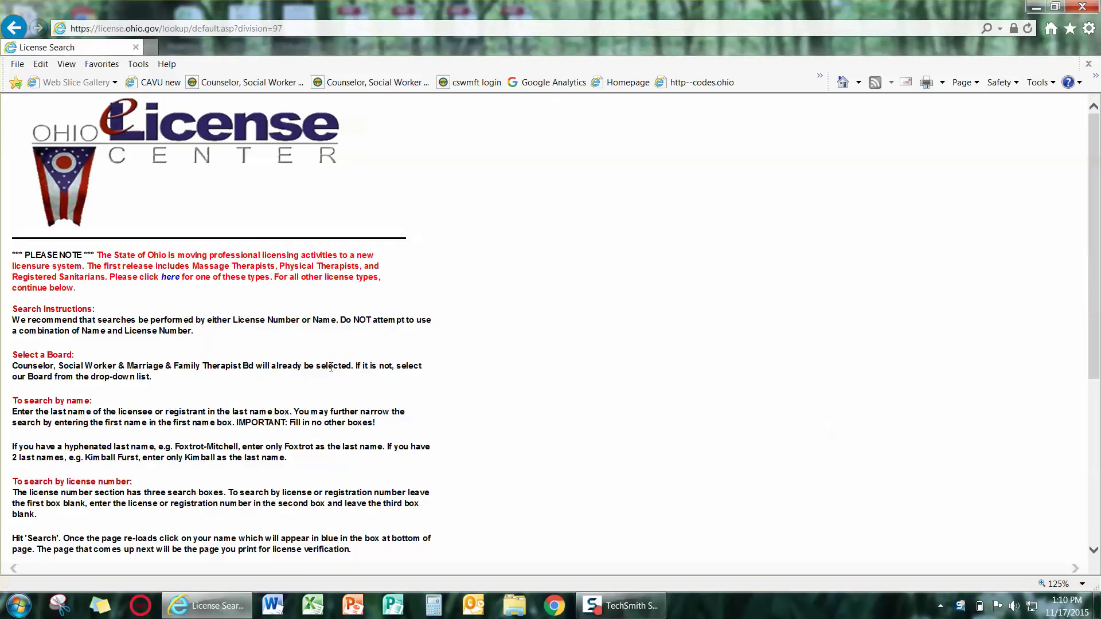
scroll(330, 367, down, 1)
scroll(330, 367, up, 1)
scroll(331, 367, down, 5)
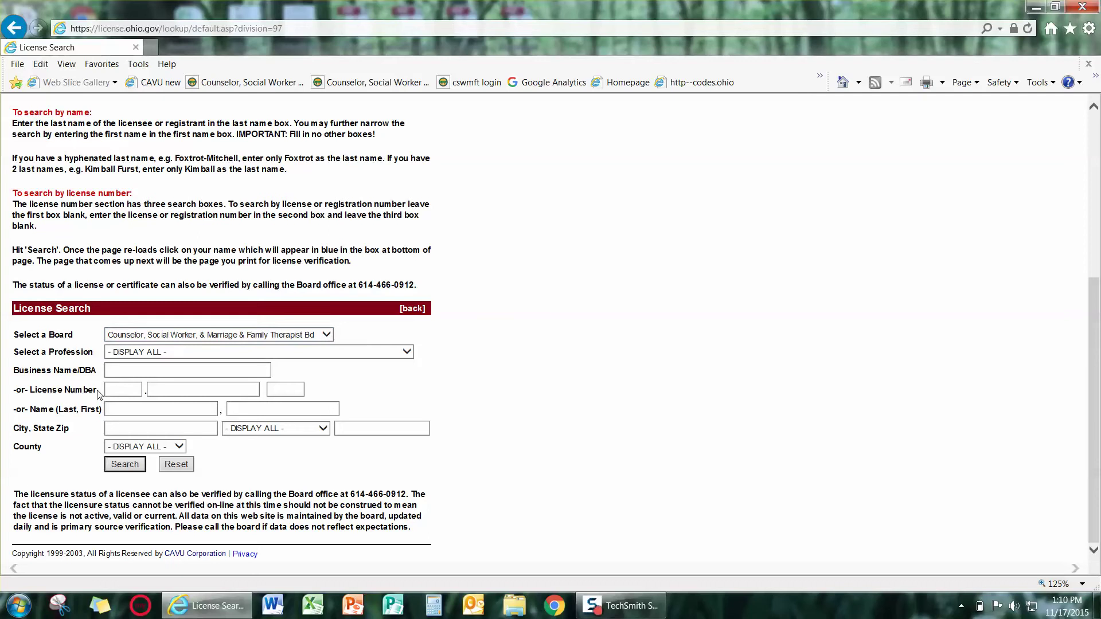
click(140, 394)
Search by the licensee's license number and review the six matching results.
click(162, 394)
text(1500)
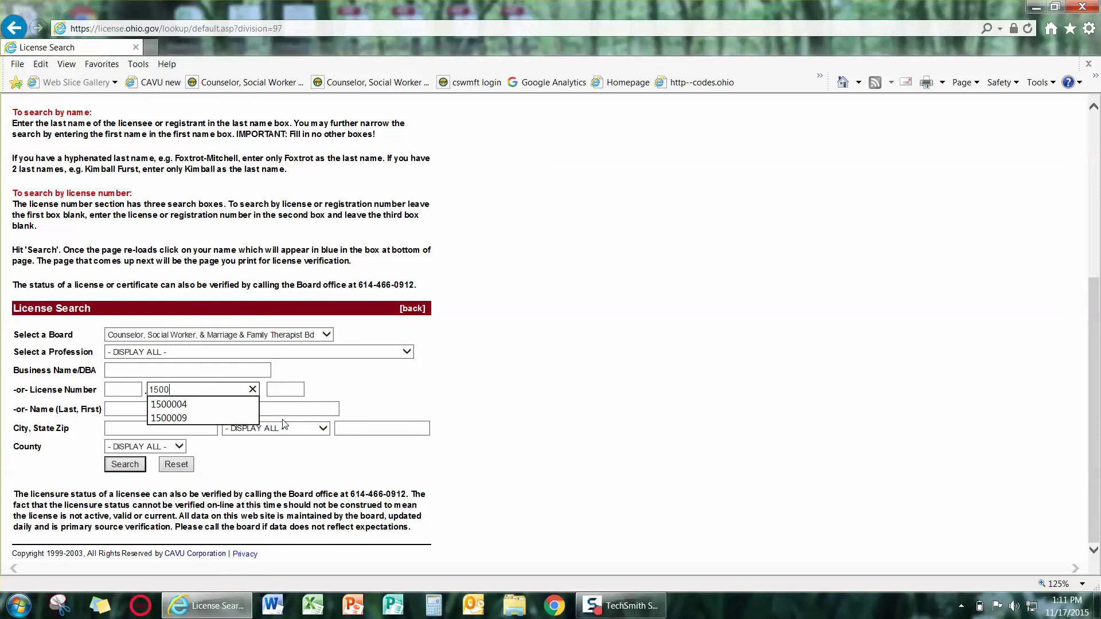
text(004)
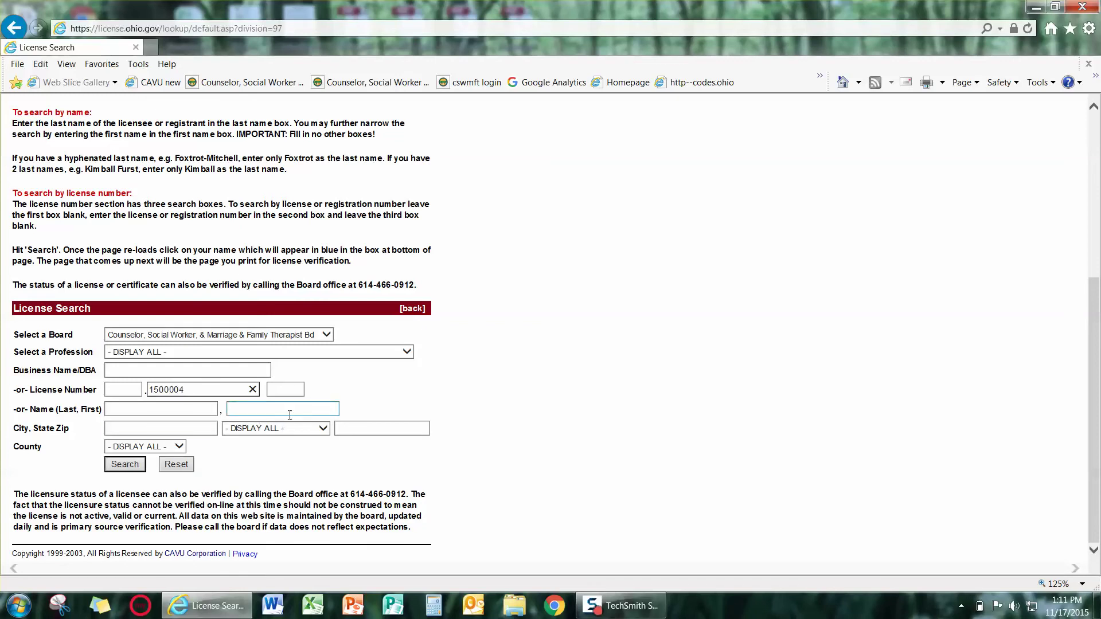
click(124, 463)
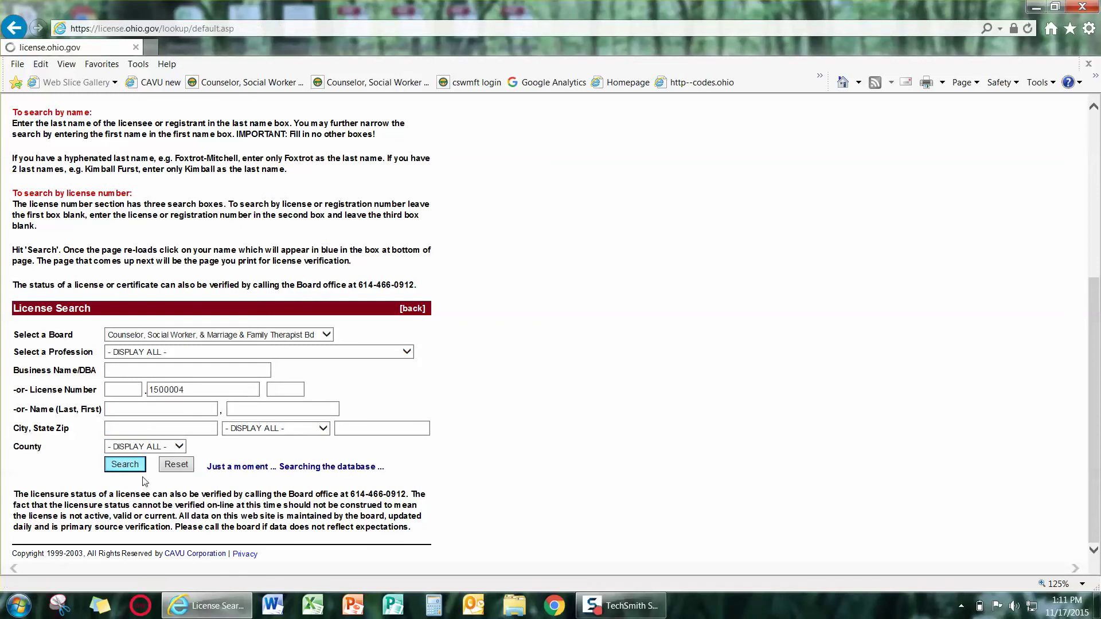
scroll(298, 512, down, 5)
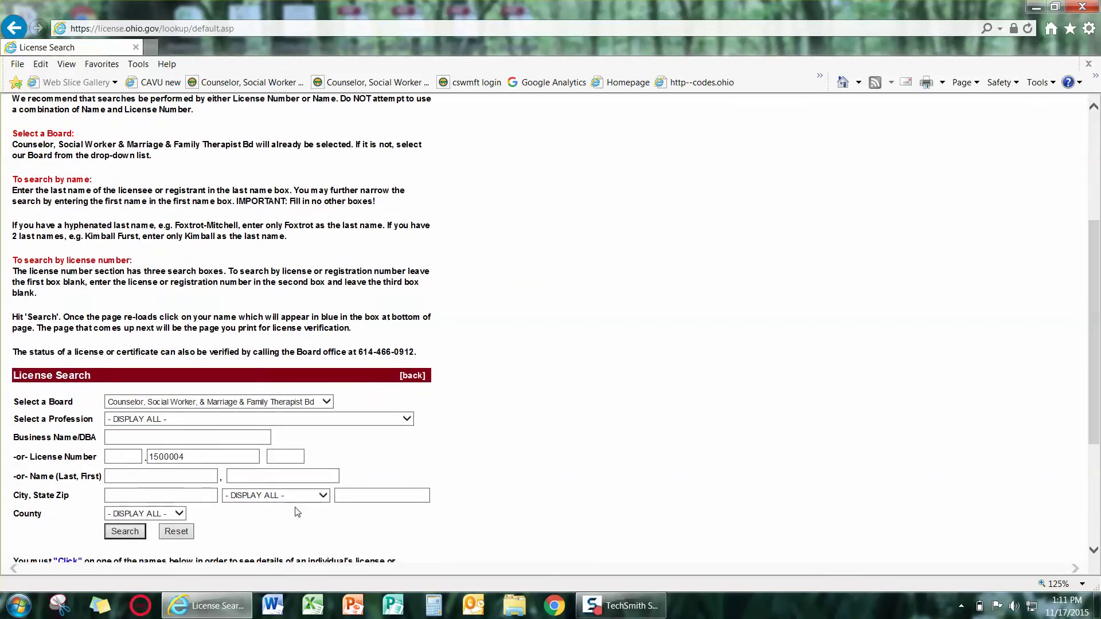
scroll(203, 508, down, 2)
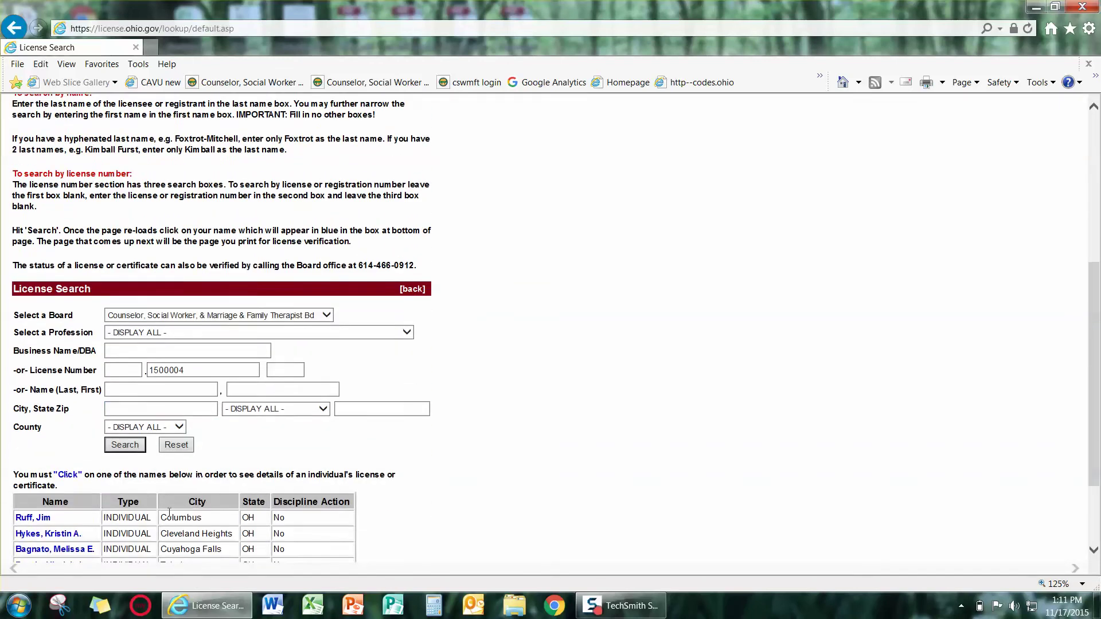
scroll(169, 512, down, 2)
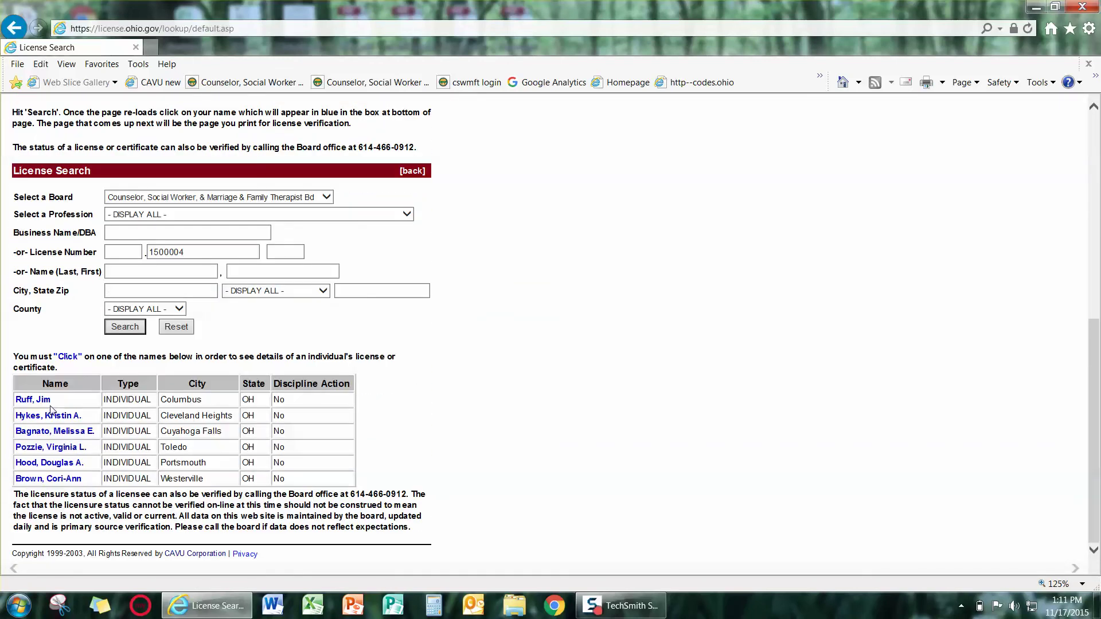
Clear the license number and enter the licensee's last and first name instead.
scroll(153, 386, up, 1)
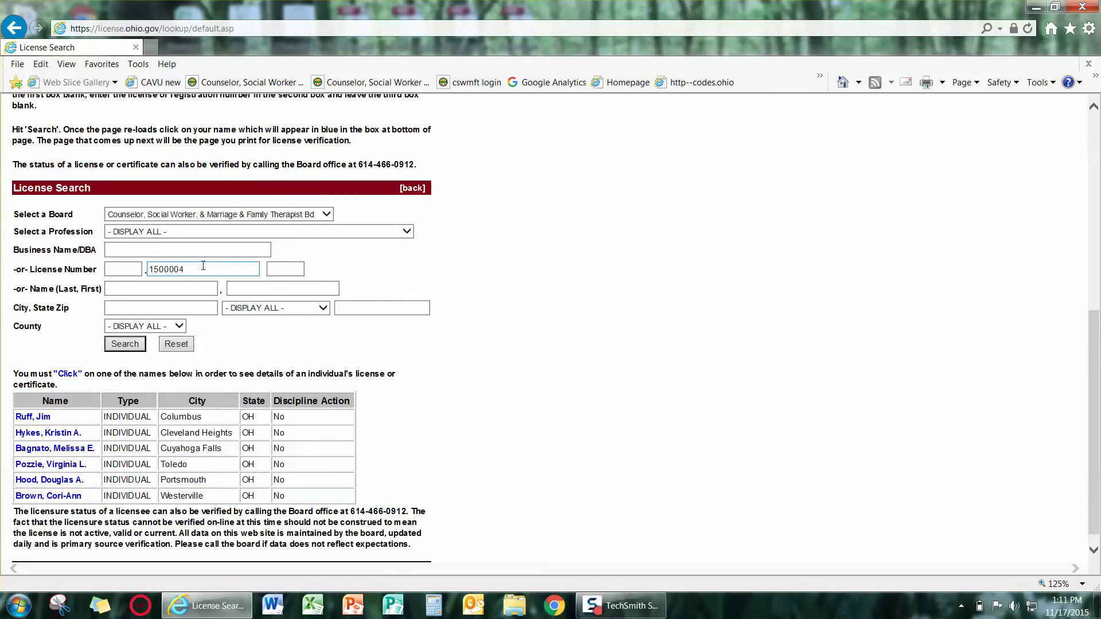
click(195, 269)
key(BackSpace)
key(BackSpace)
key(BackSpace)
key(BackSpace)
key(BackSpace)
key(BackSpace)
key(BackSpace)
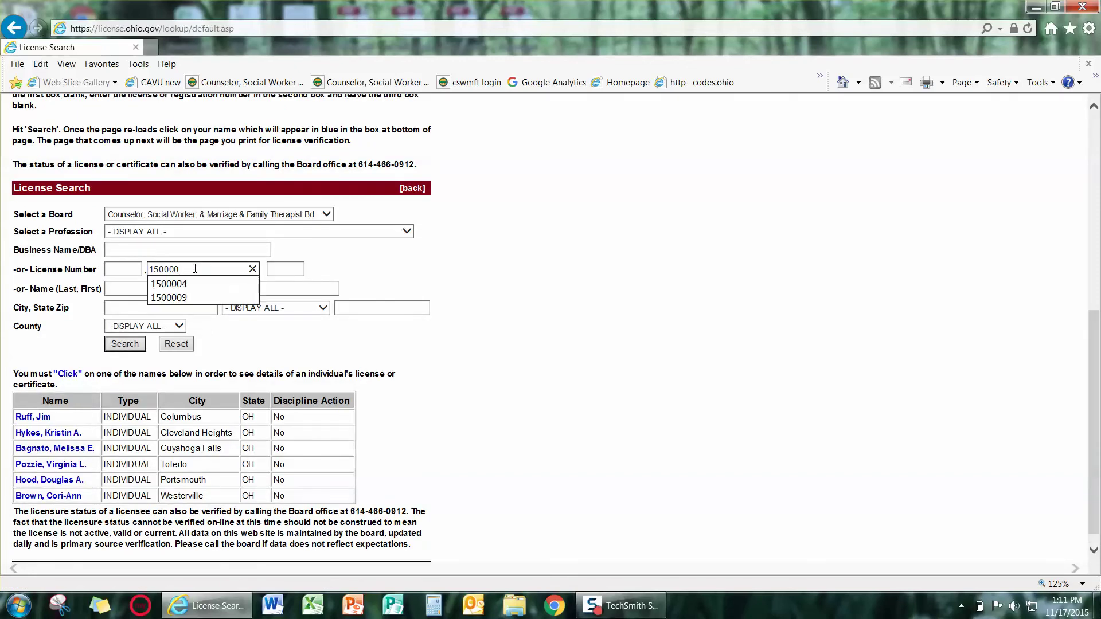
click(135, 287)
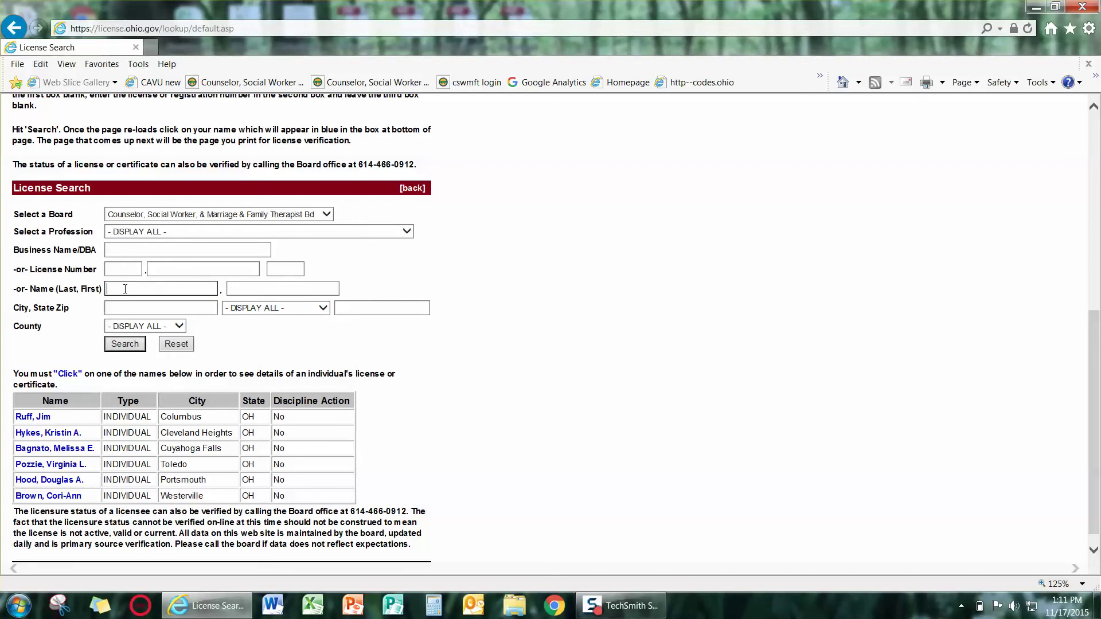
key(Tab)
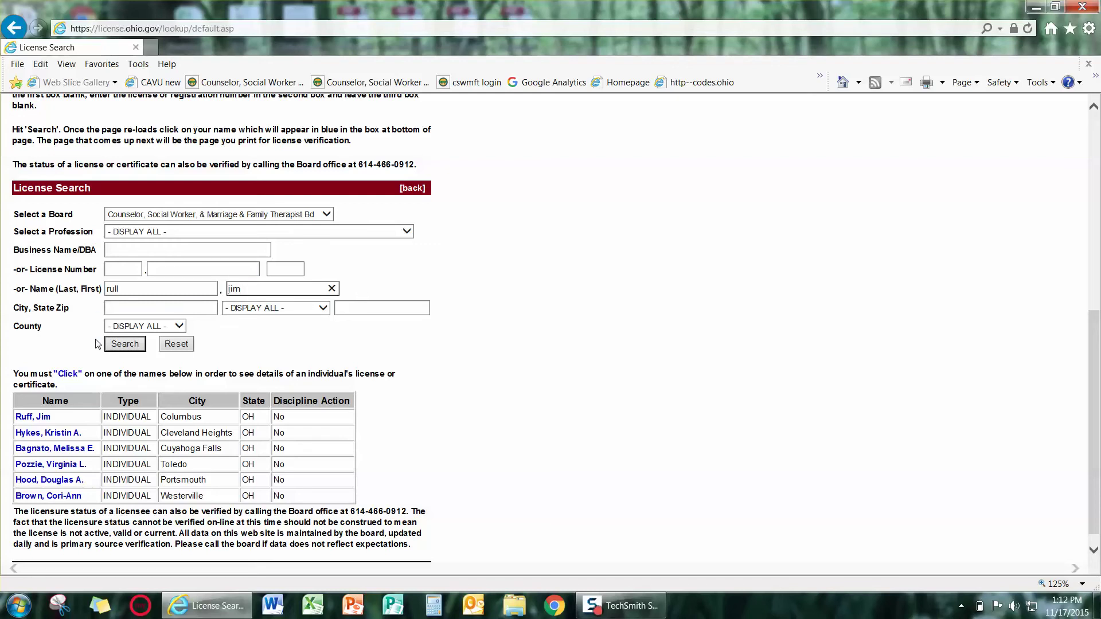
Correct the misspelled last name, search, and open the first matching licensee's details.
click(131, 289)
key(BackSpace)
text(ff)
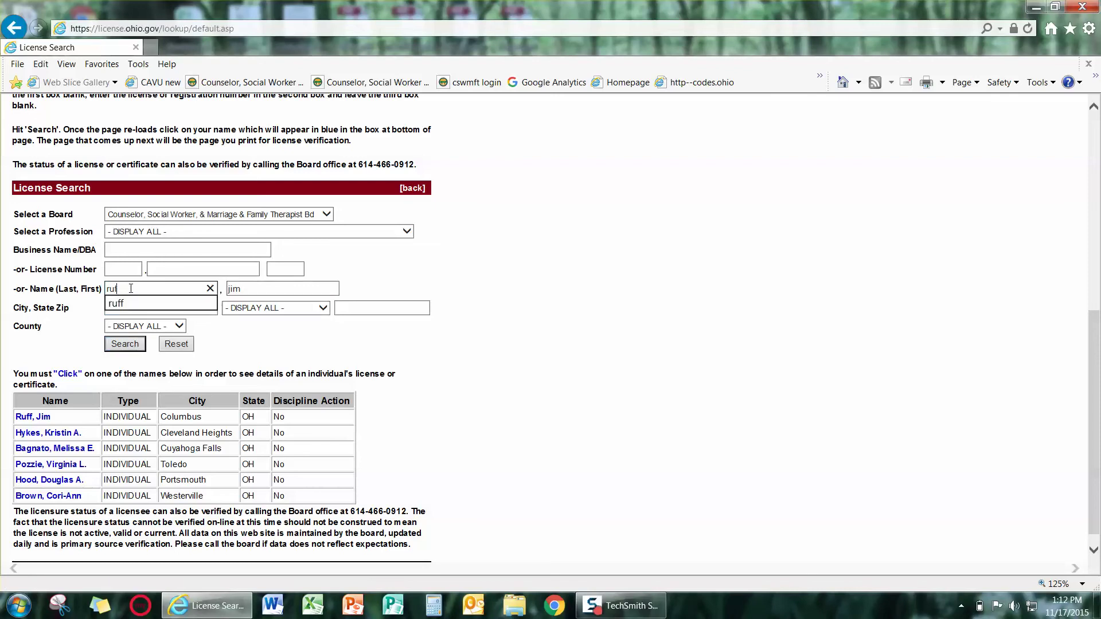
click(115, 346)
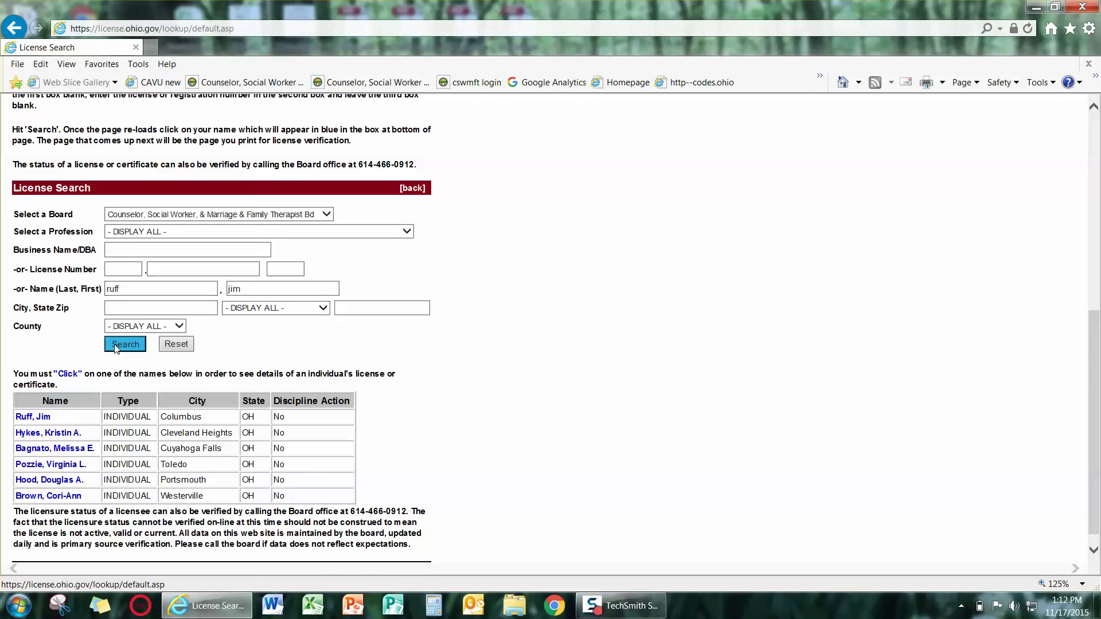
scroll(106, 410, down, 5)
scroll(95, 442, down, 3)
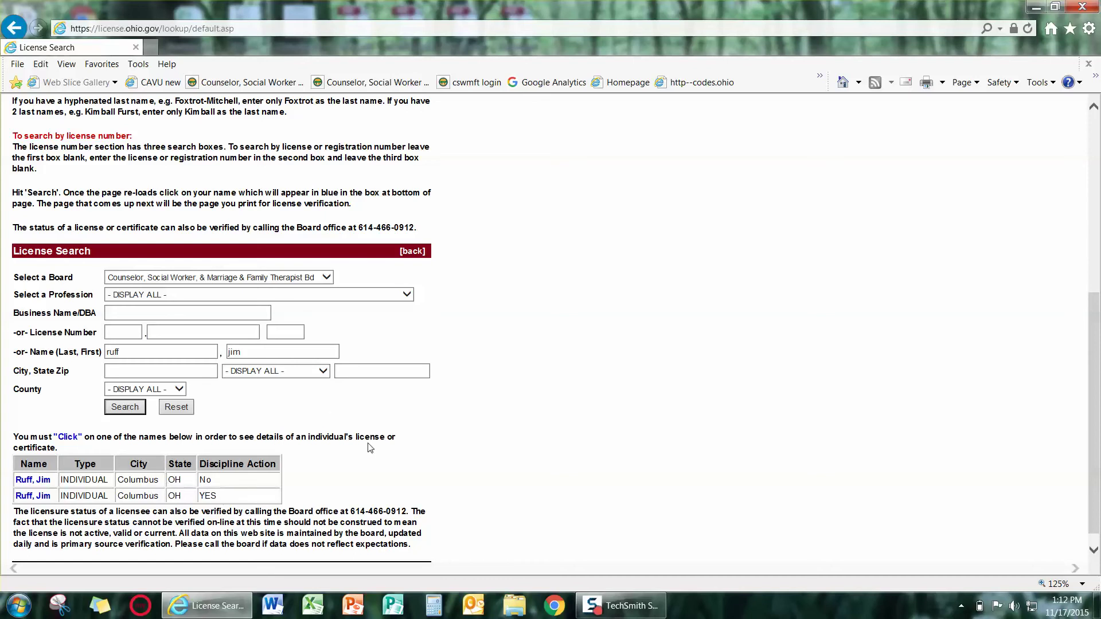
click(32, 485)
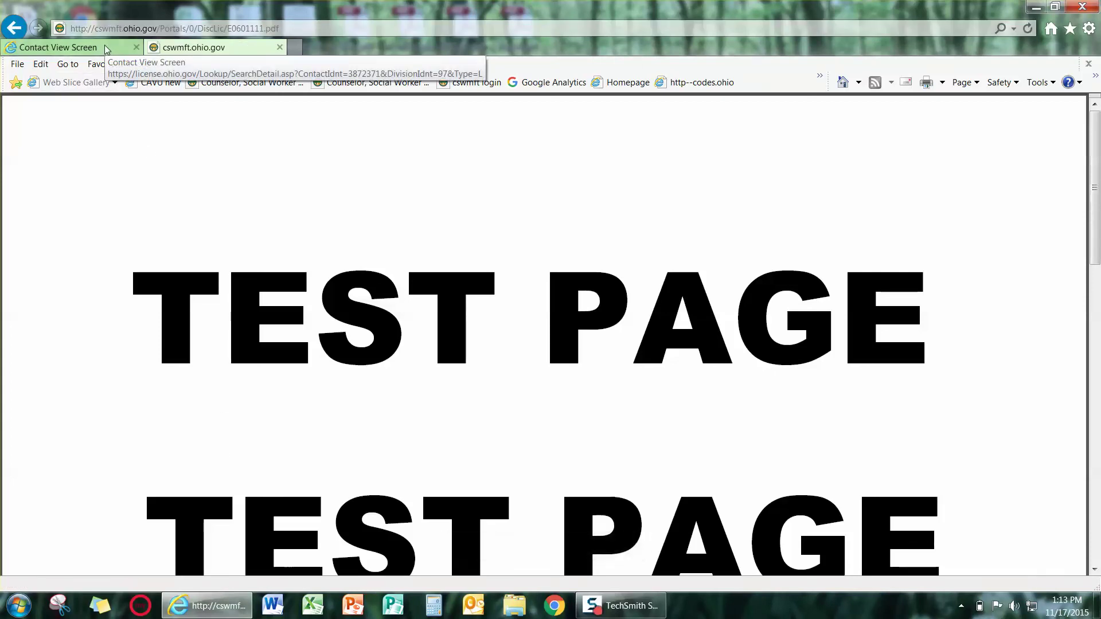
Return to the licensee's license record tab showing the four credentials.
click(105, 47)
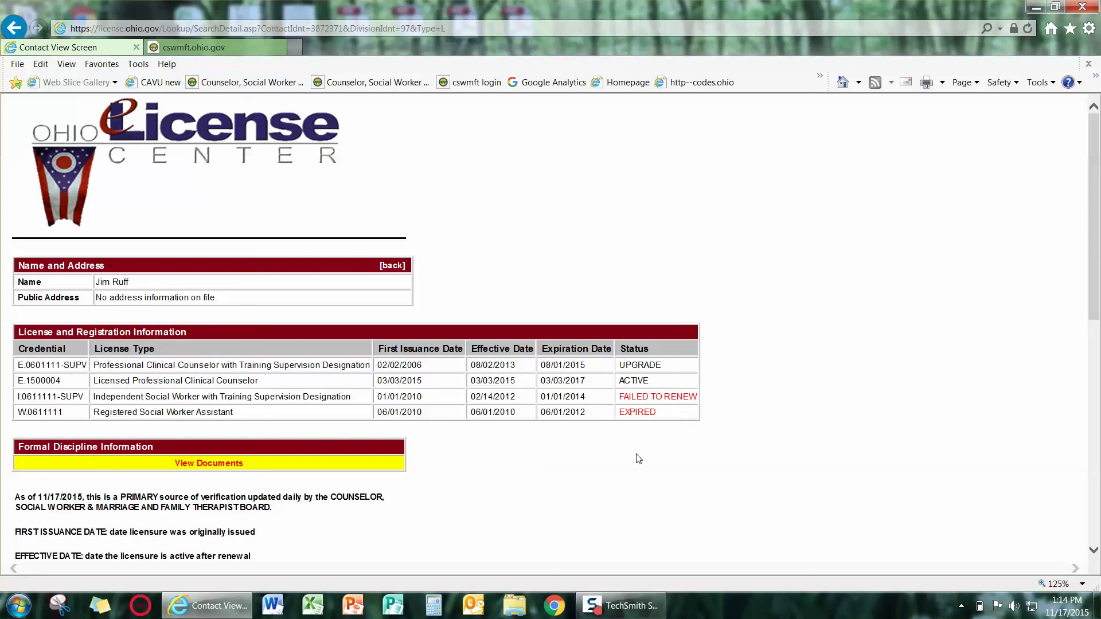
scroll(627, 462, down, 1)
scroll(627, 462, down, 8)
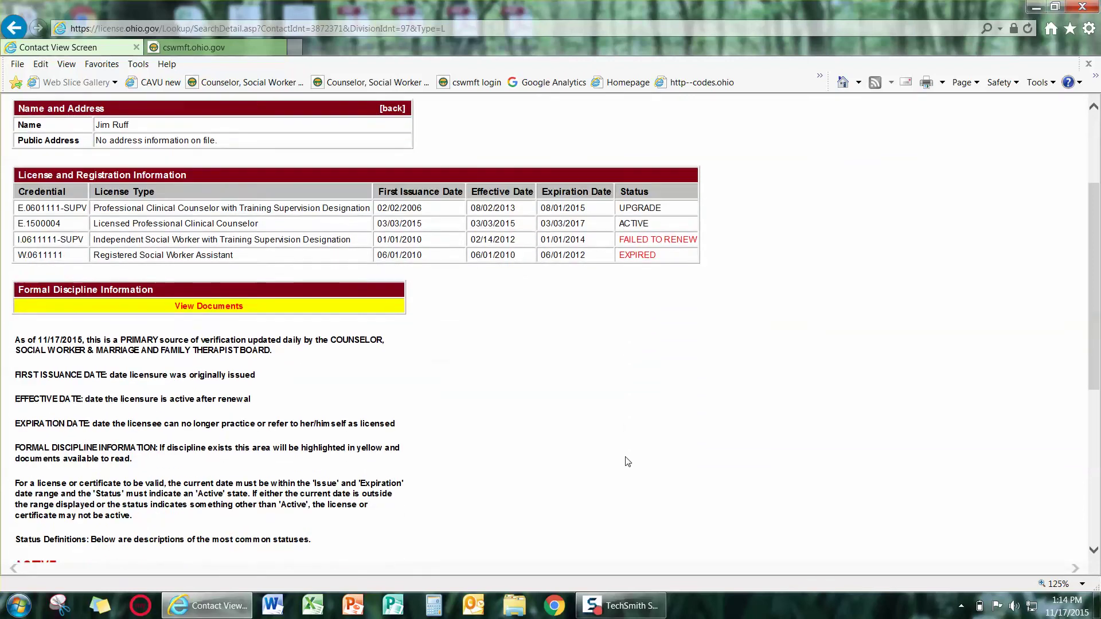
scroll(627, 461, down, 1)
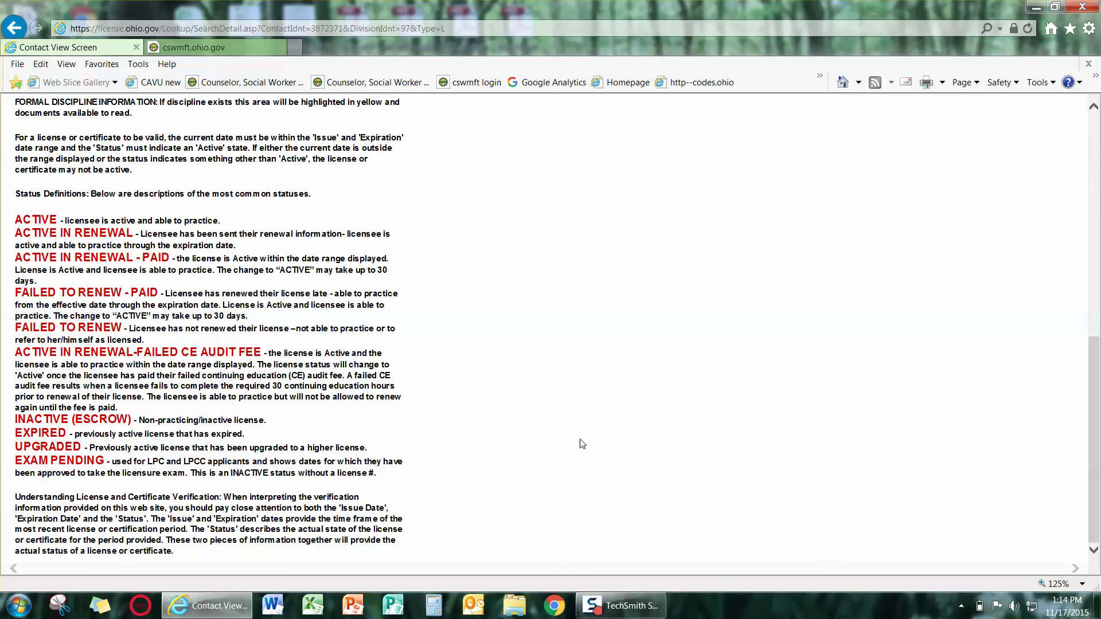
scroll(581, 445, up, 10)
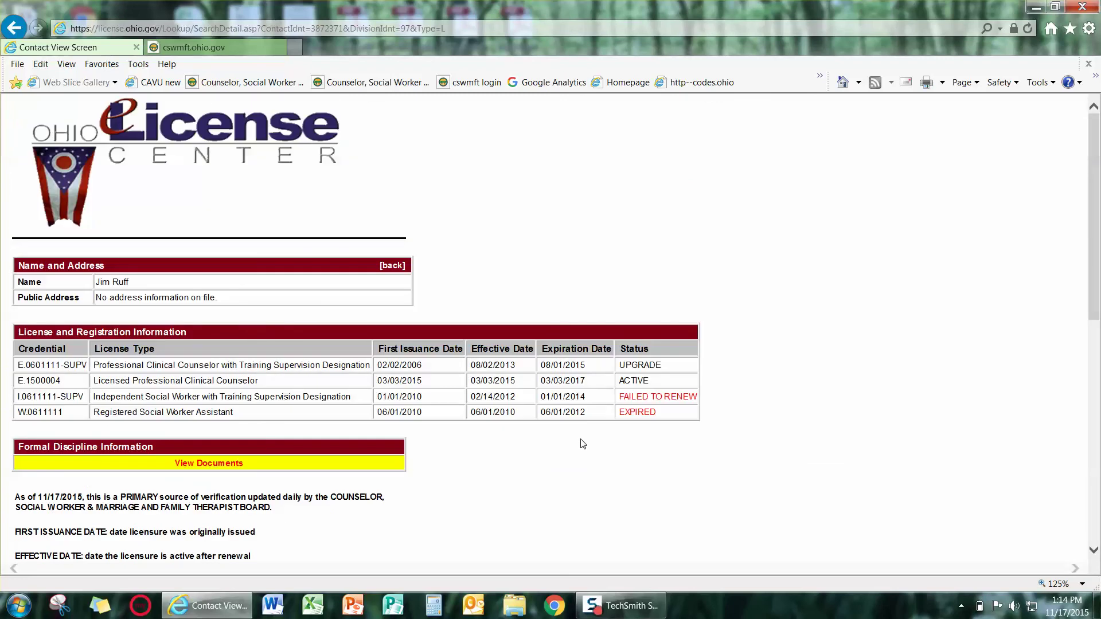